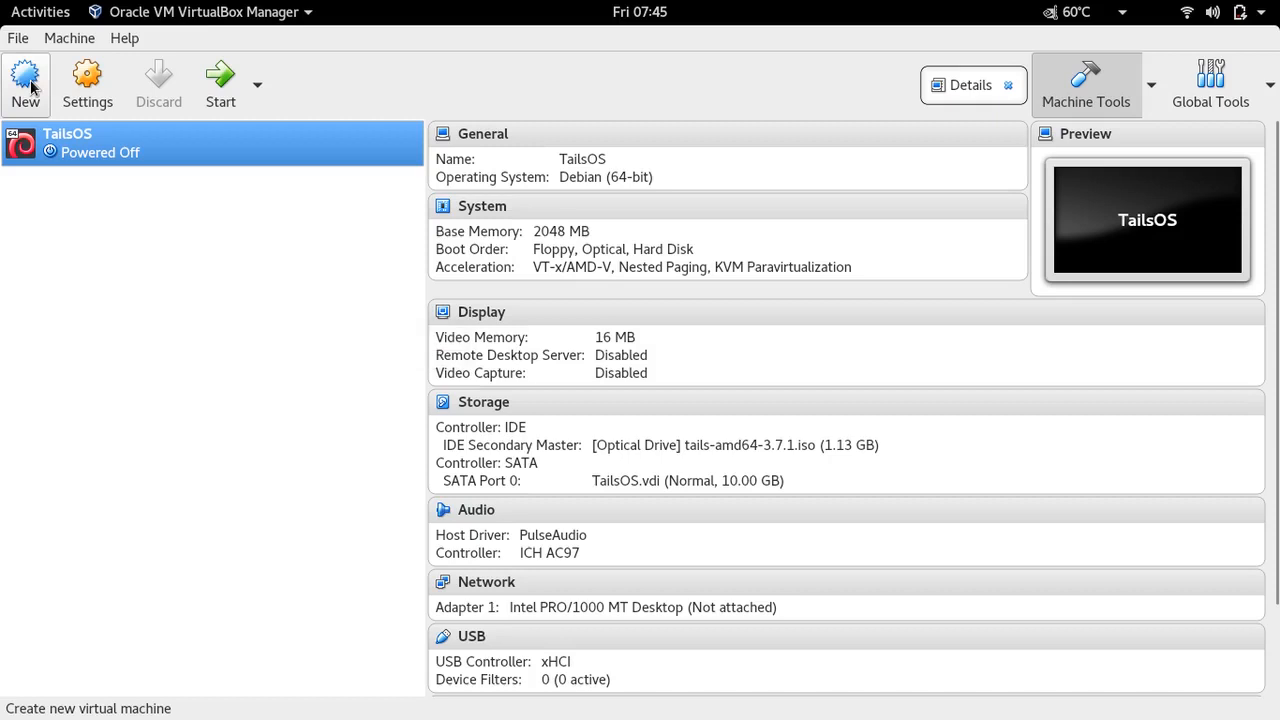
Create a new virtual machine named fedo with type Linux and version Fedora (64-bit)
click(31, 87)
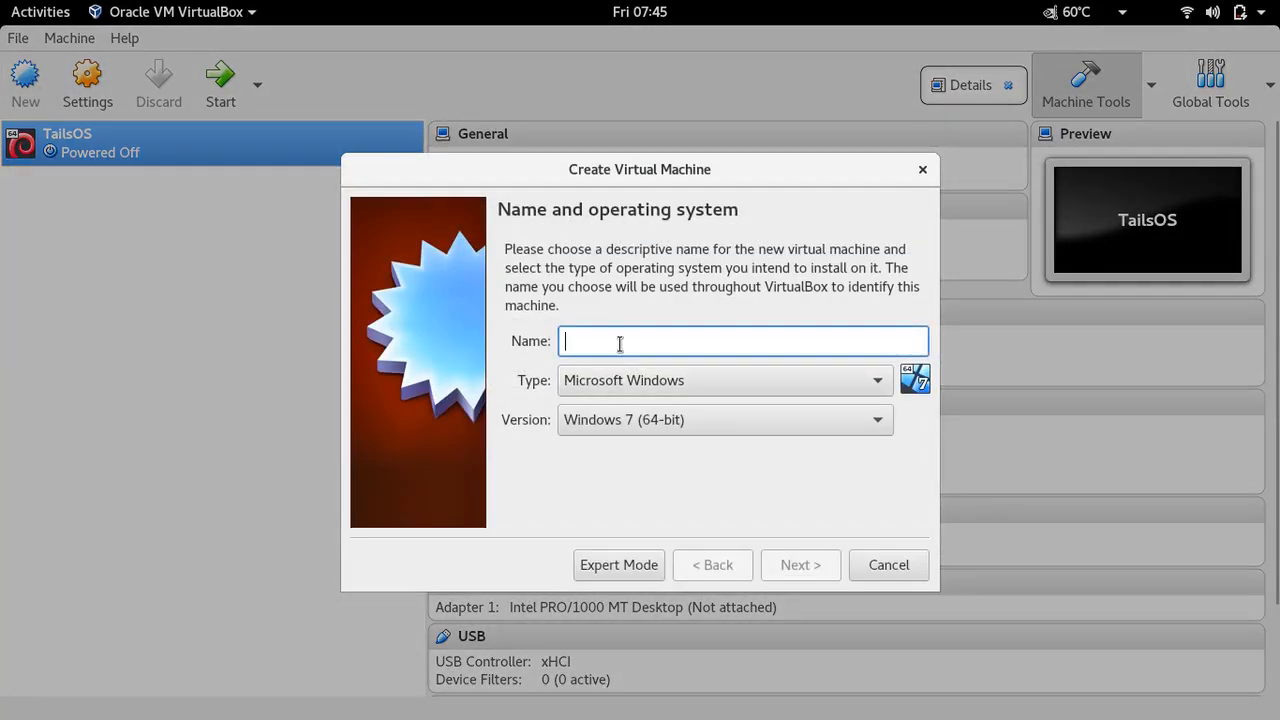
text(e)
key(BackSpace)
text(fedo)
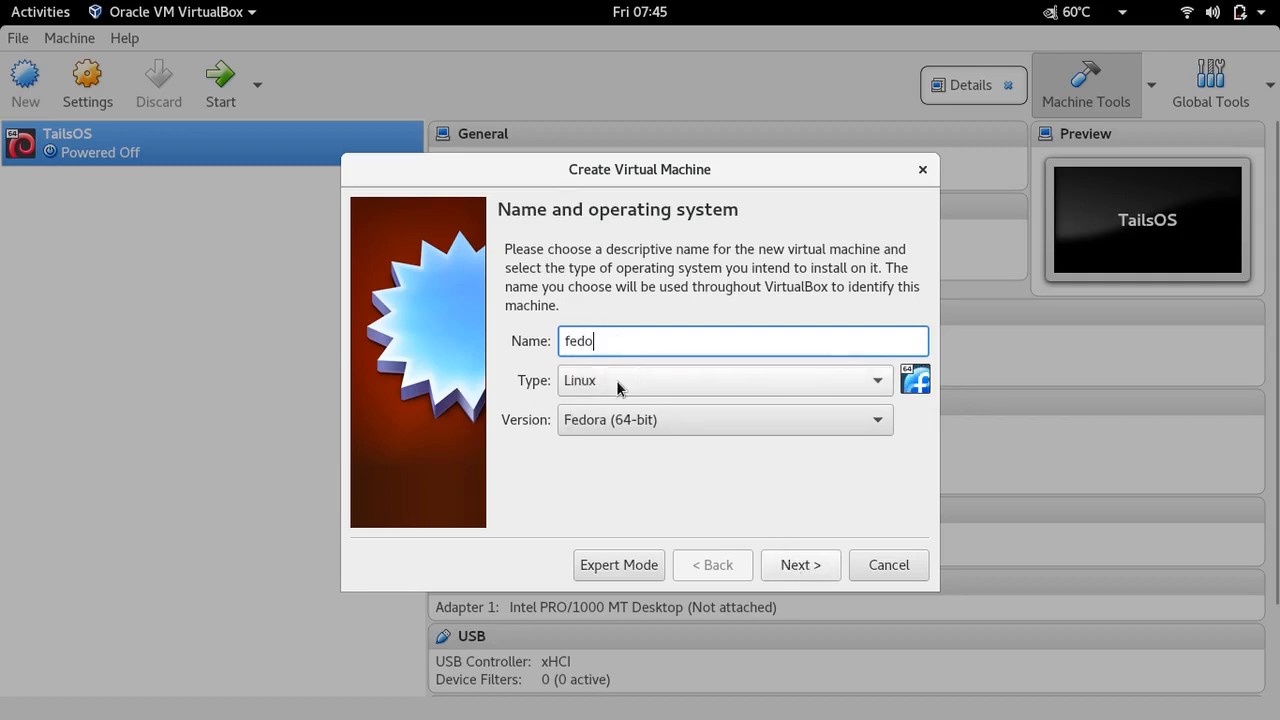
click(627, 381)
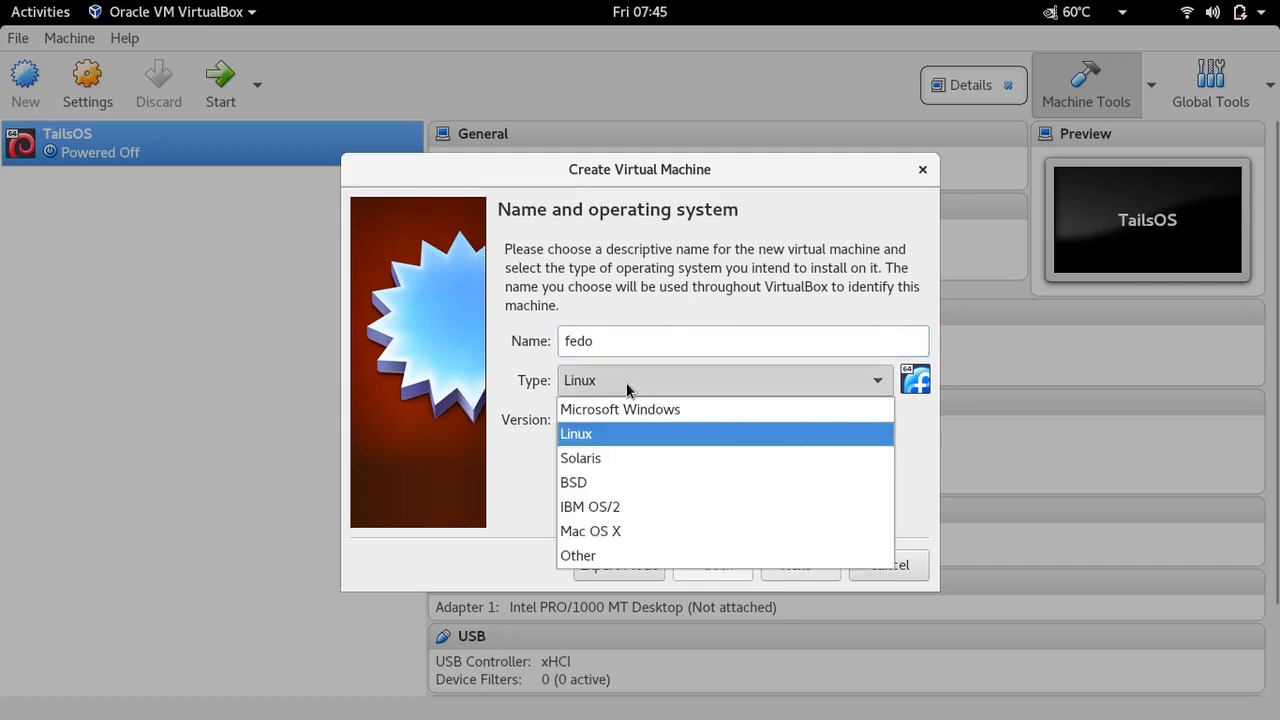
click(600, 438)
click(631, 426)
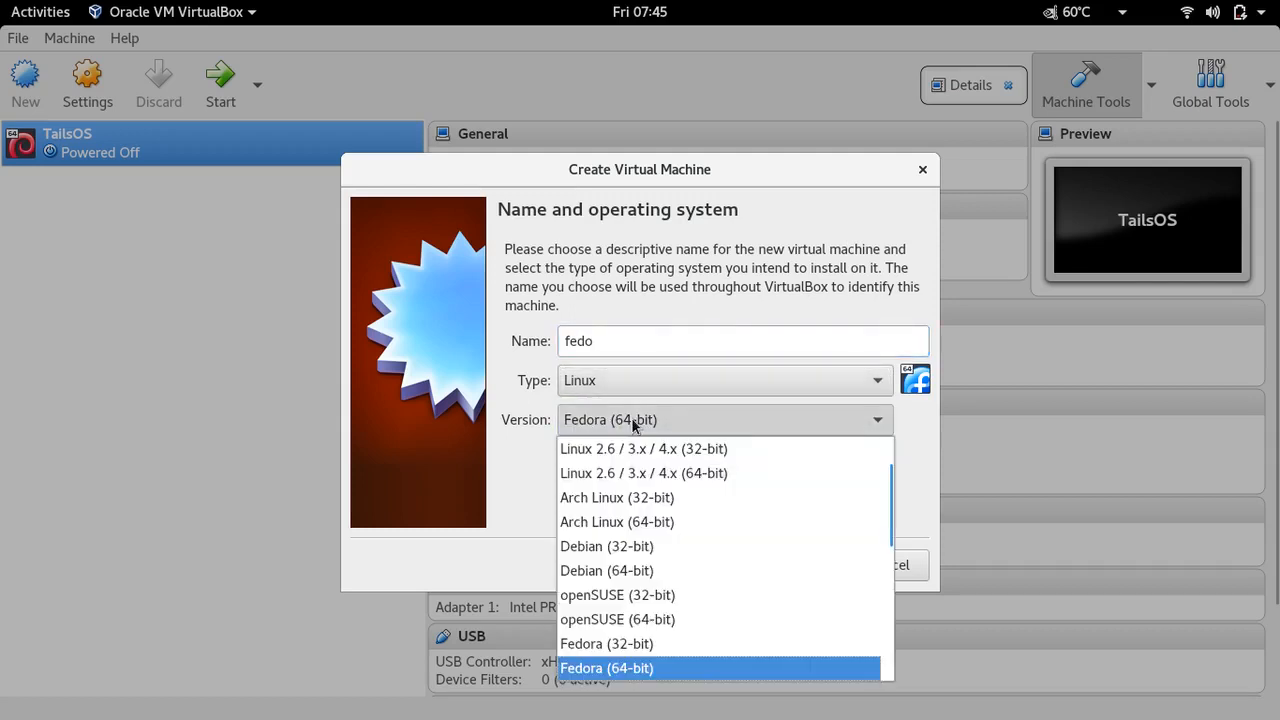
click(651, 677)
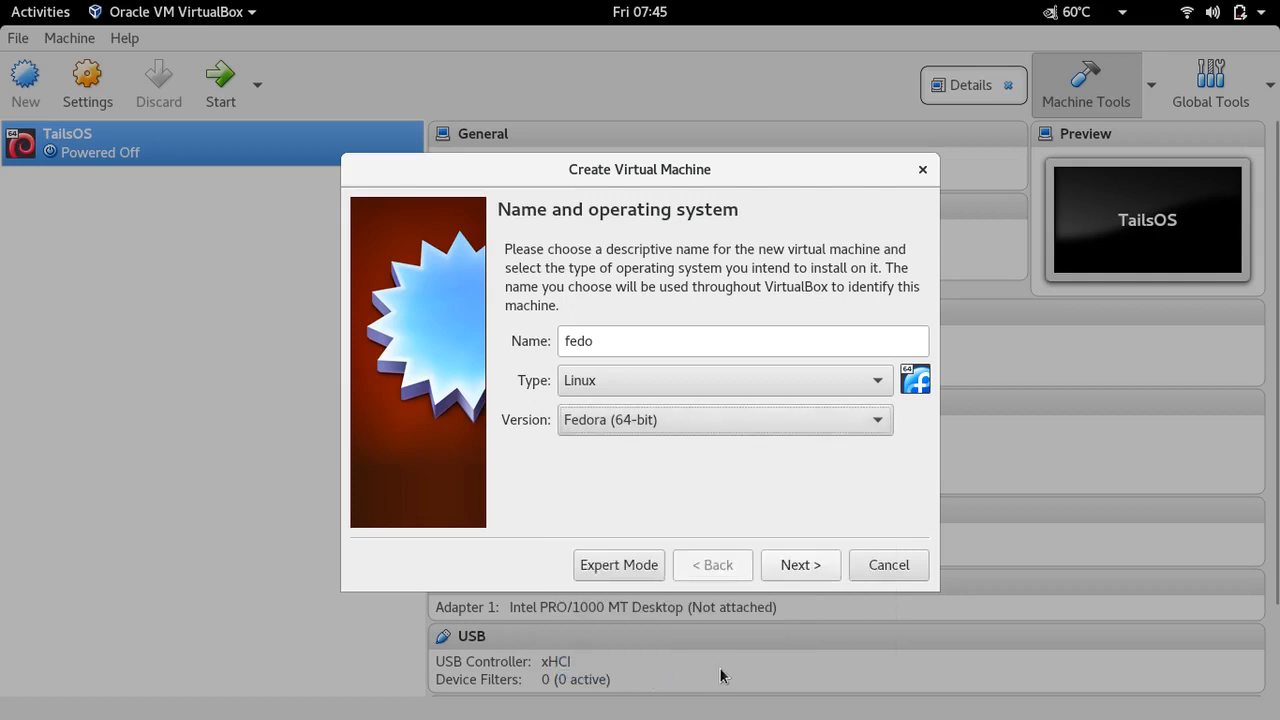
click(797, 566)
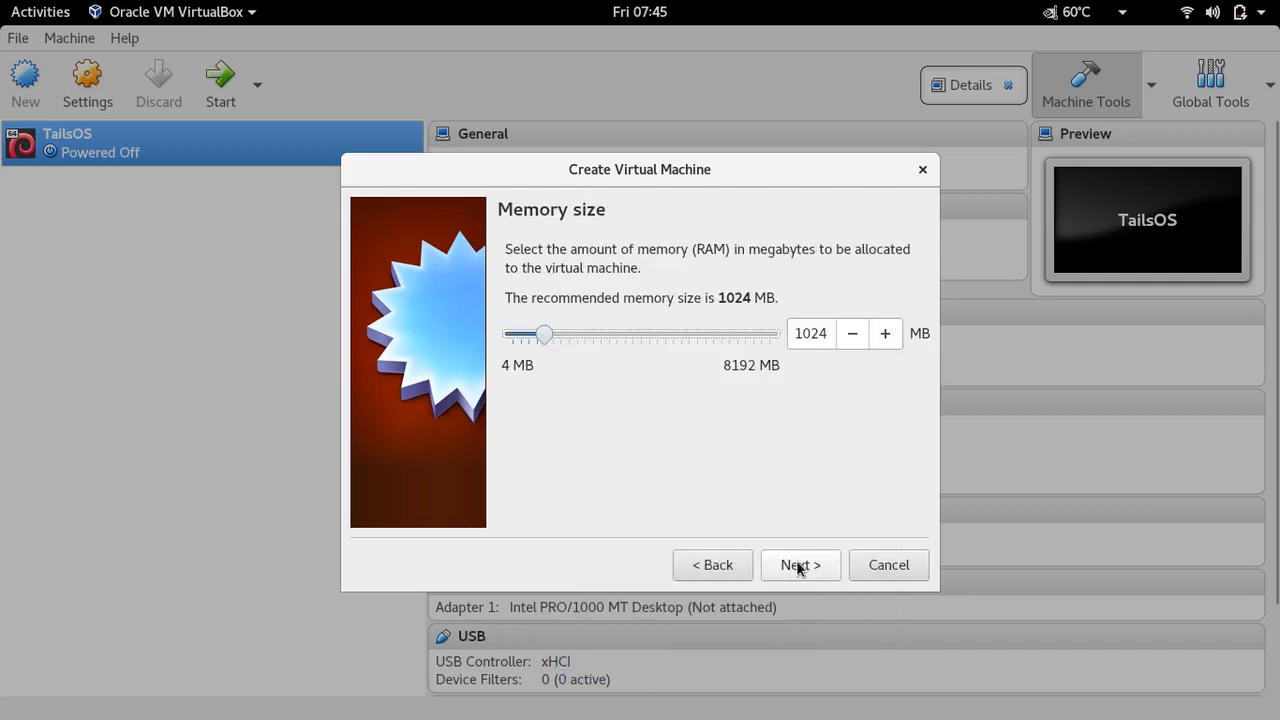
Accept 1024 MB of memory and create a dynamically allocated 10 GB virtual hard disk for the new machine
click(794, 565)
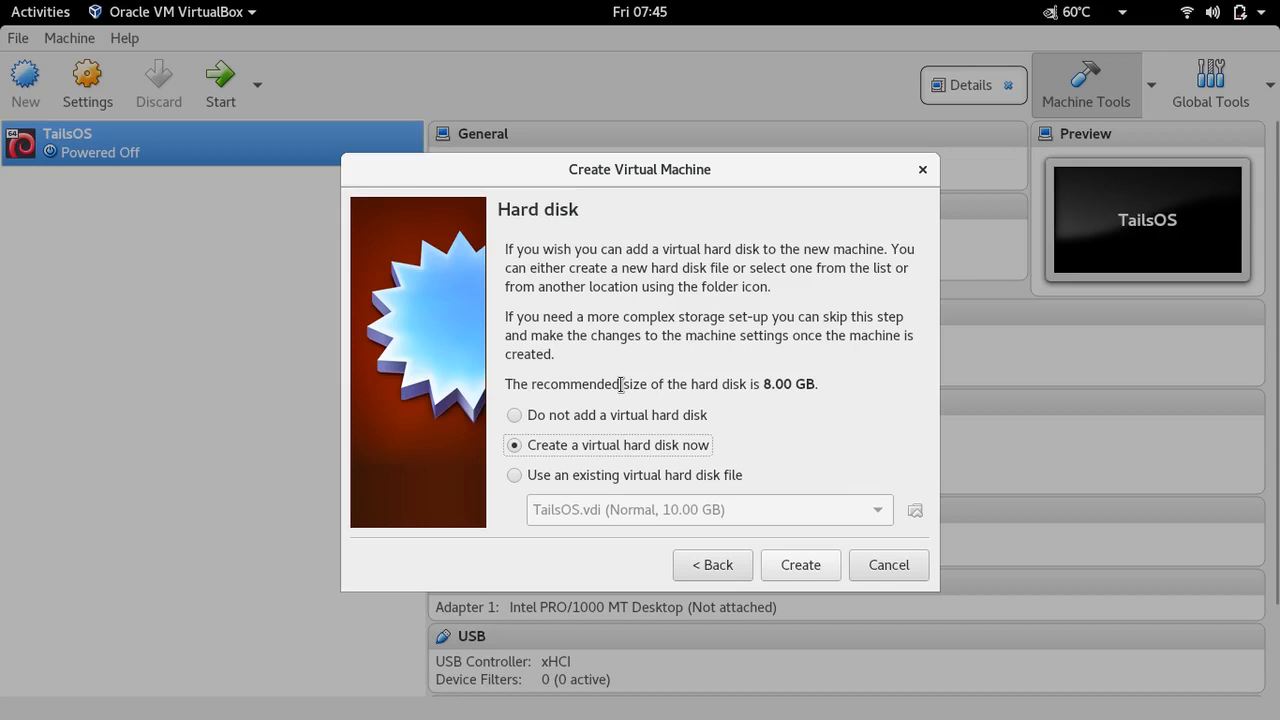
click(814, 566)
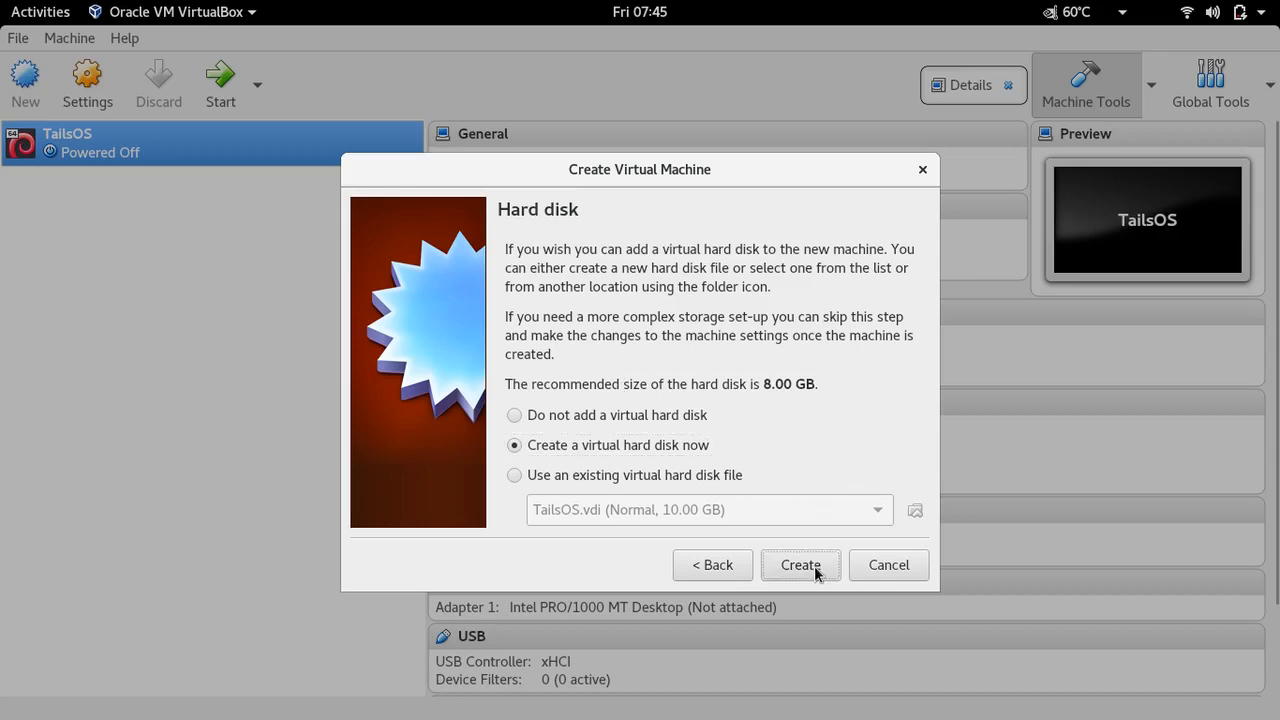
click(851, 597)
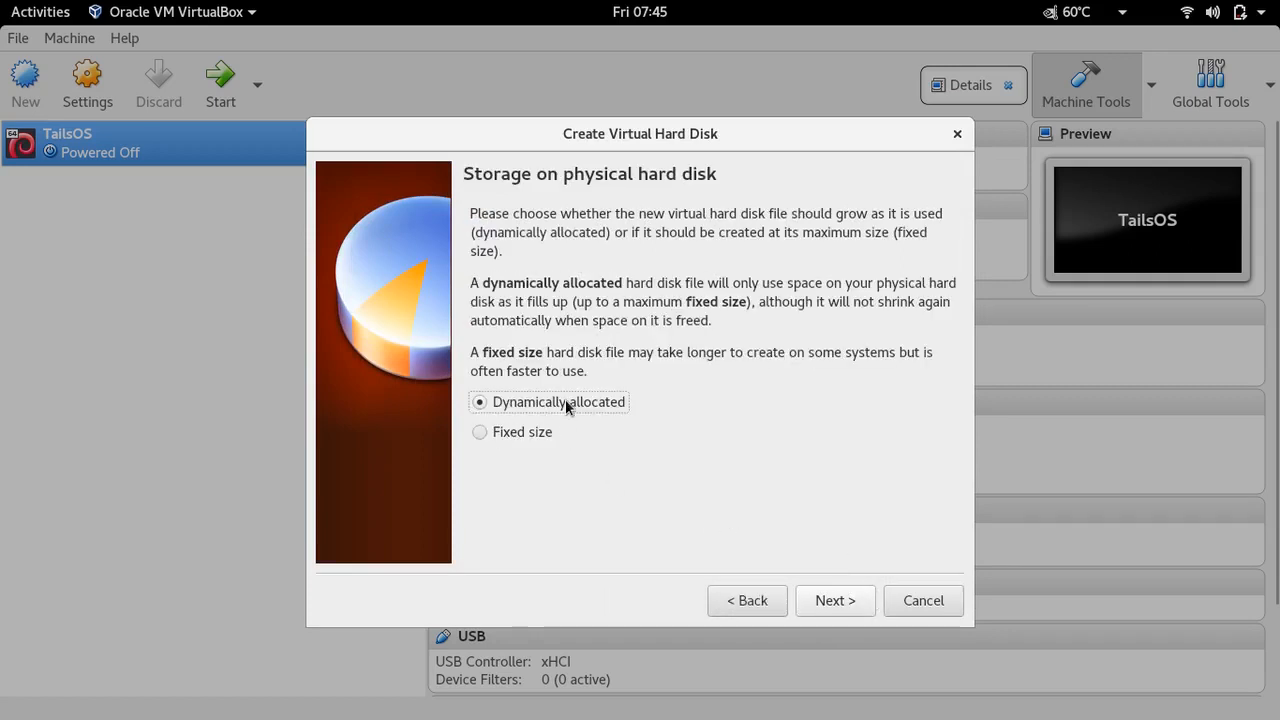
click(843, 603)
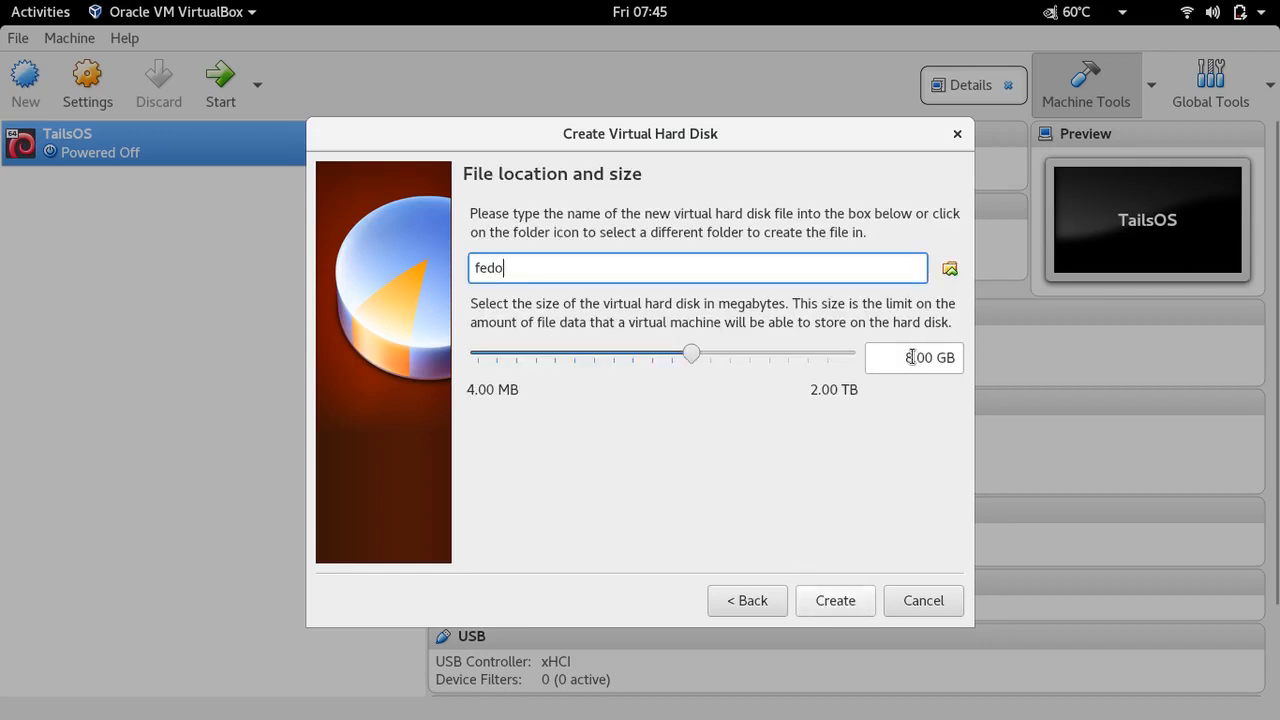
drag(911, 357, 866, 357)
text(10)
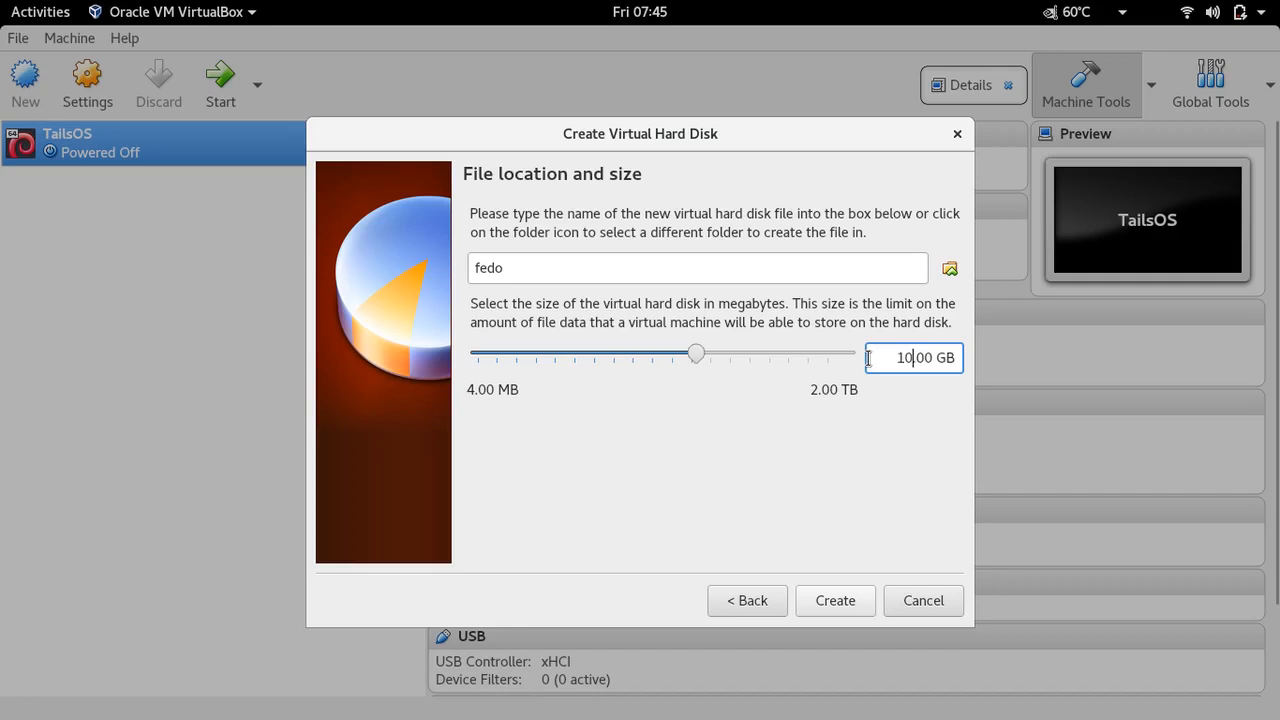
click(826, 600)
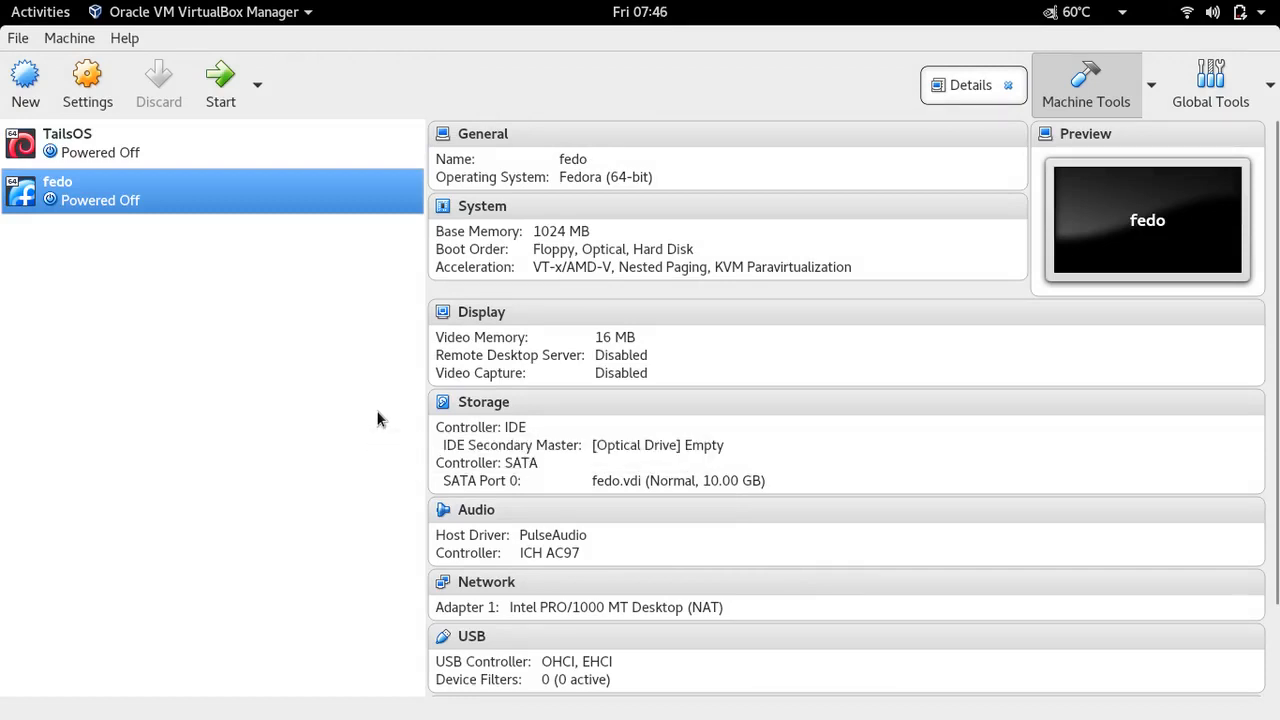
Attach Fedora-Workstation-Live-x86_64-28-1.1.iso to the fedo machine's empty IDE optical drive and save its settings
click(508, 403)
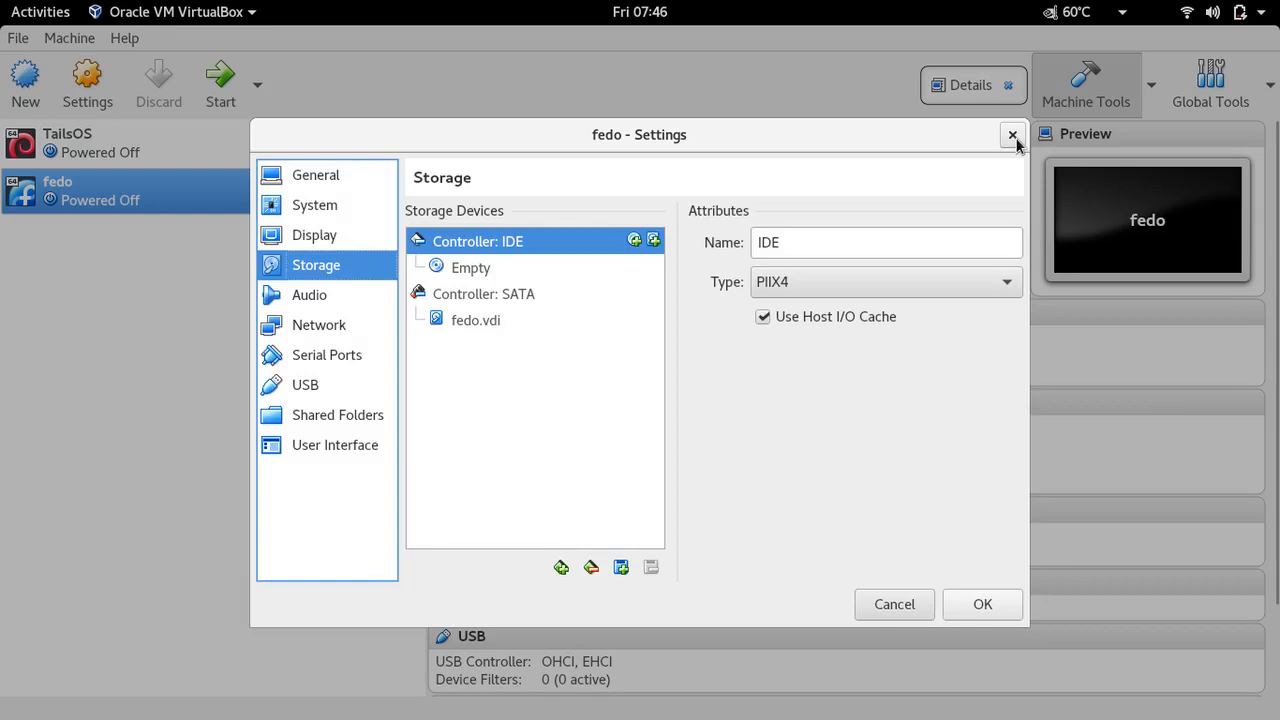
click(1013, 136)
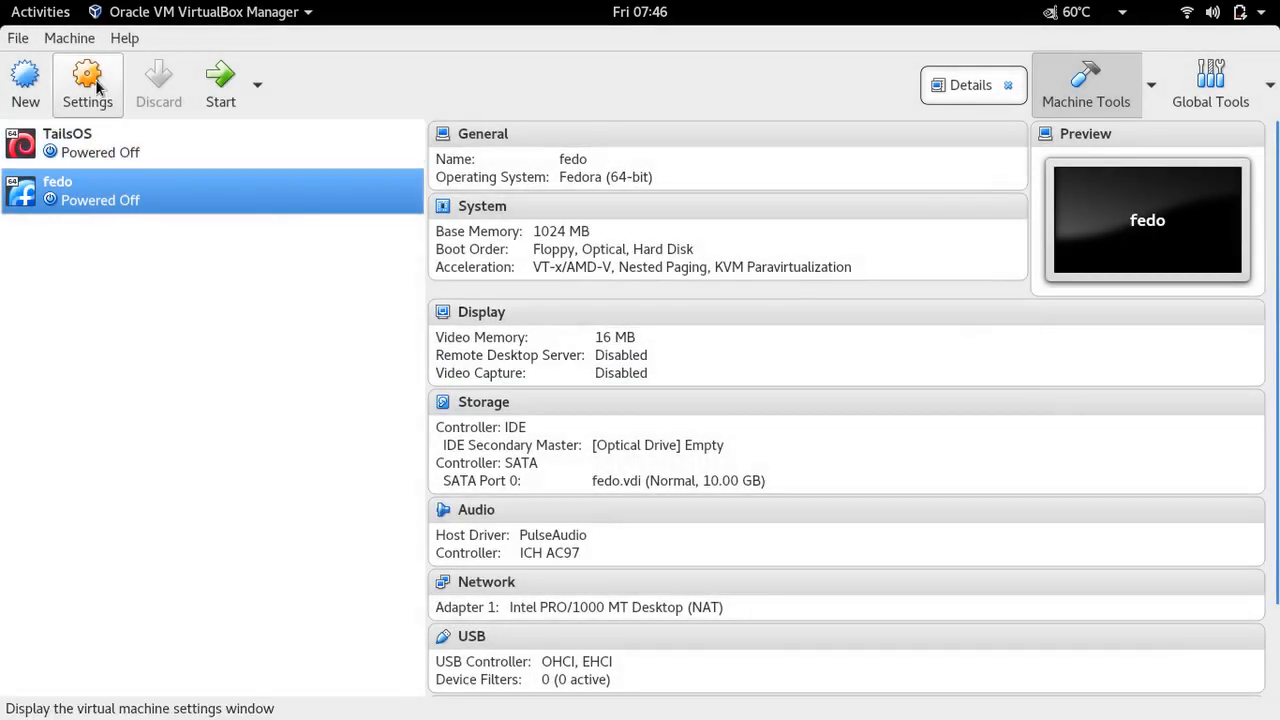
key(ctrl+s)
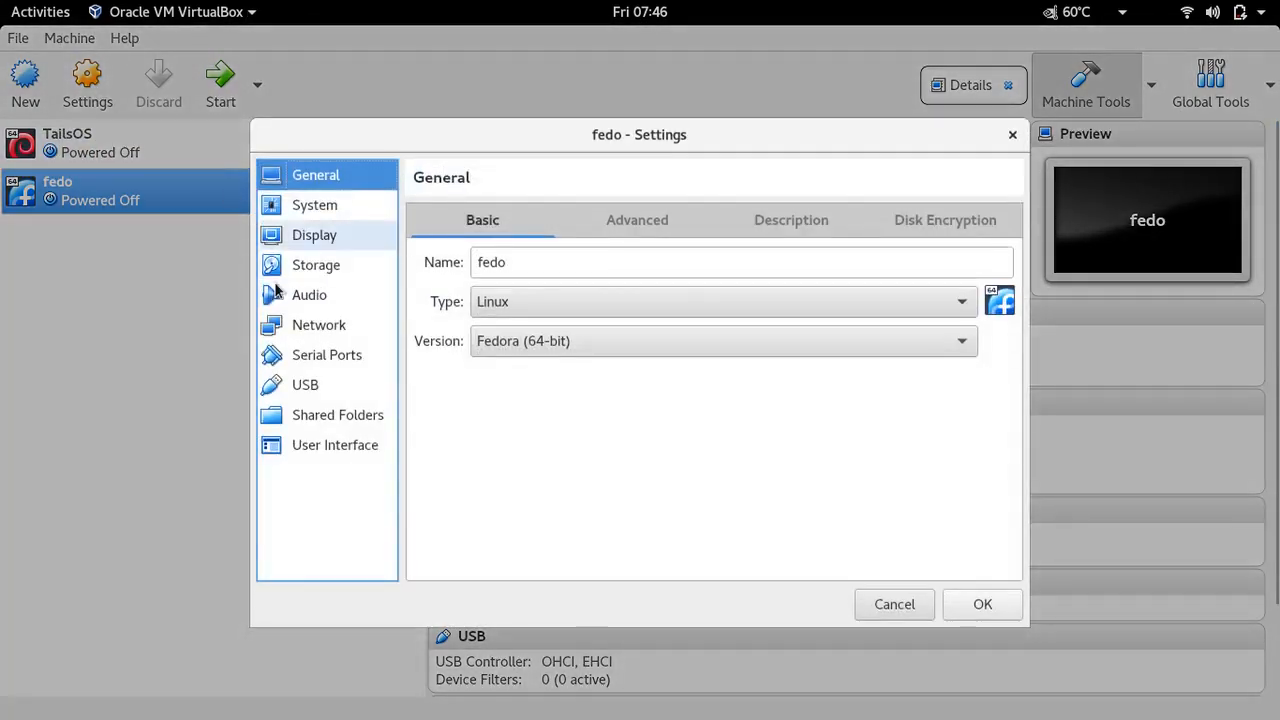
click(320, 268)
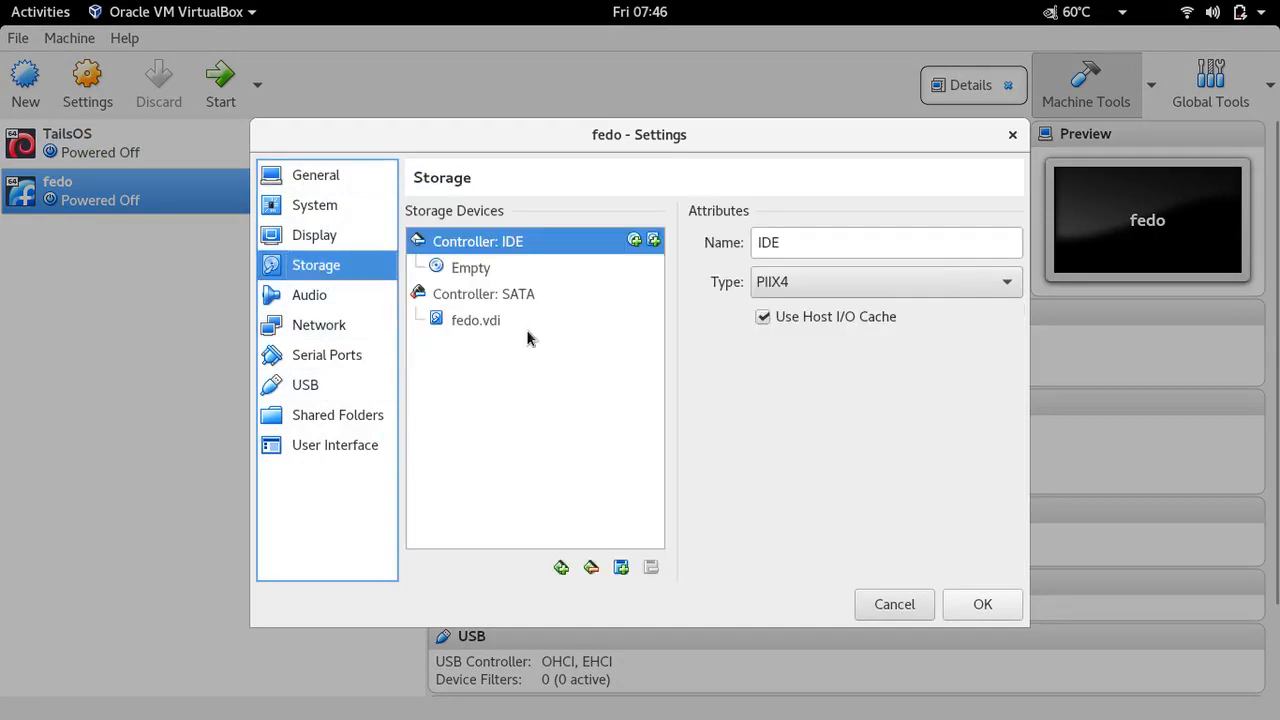
click(473, 272)
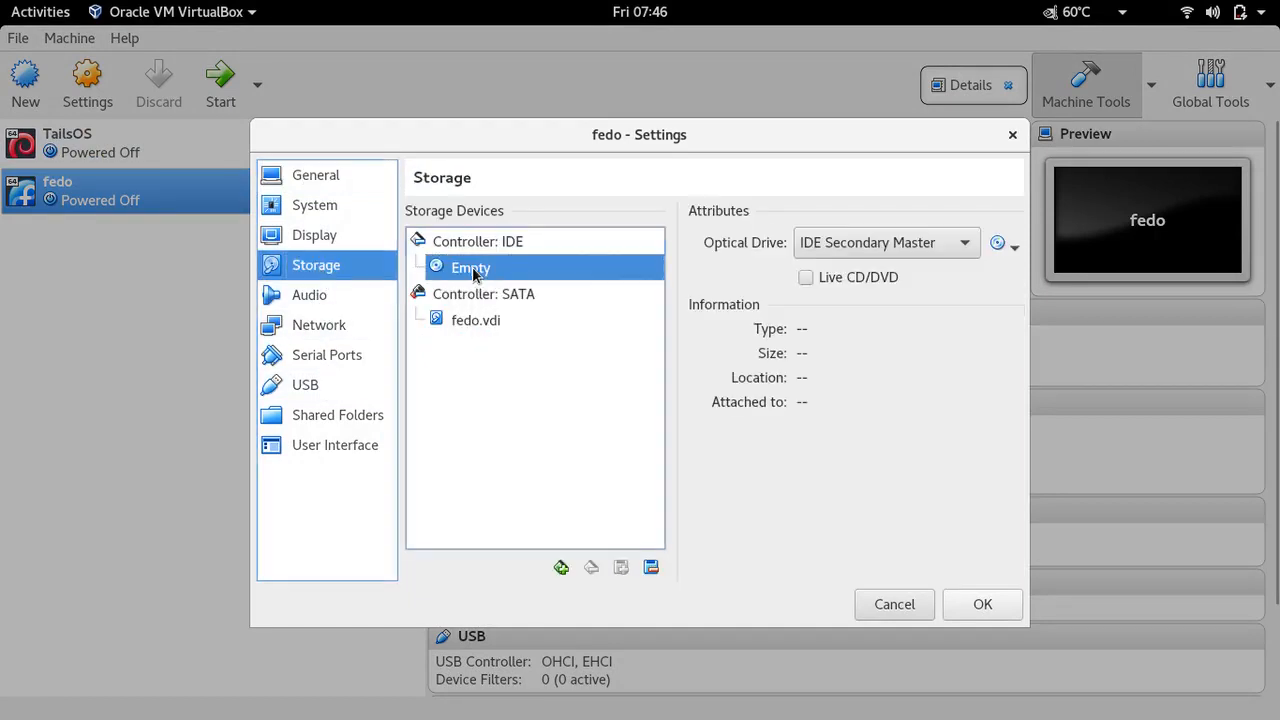
click(1008, 244)
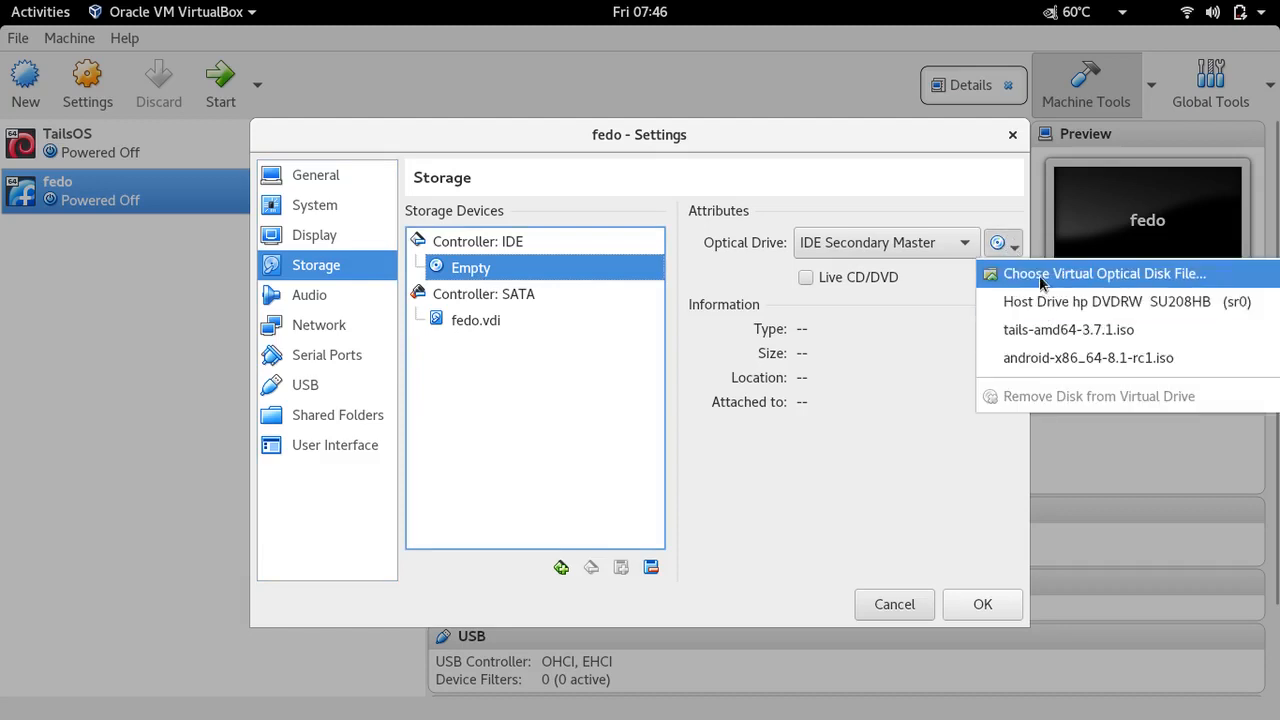
click(1040, 276)
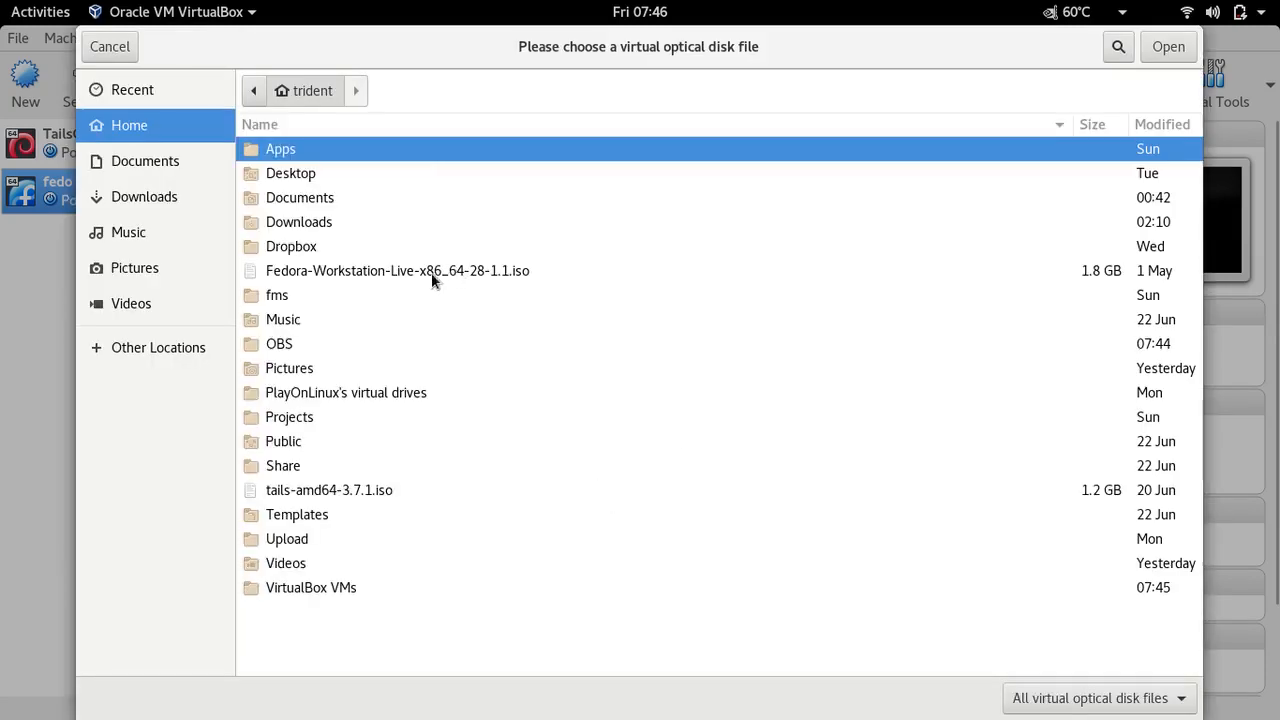
click(373, 274)
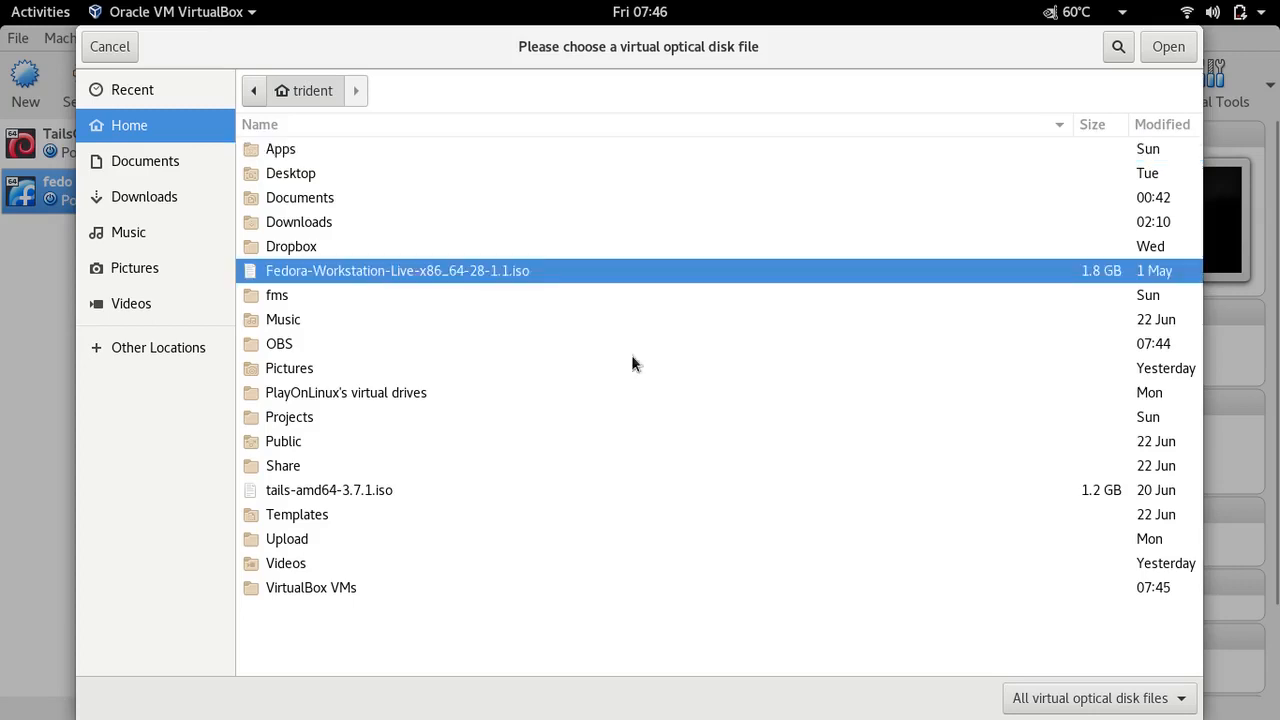
click(1162, 49)
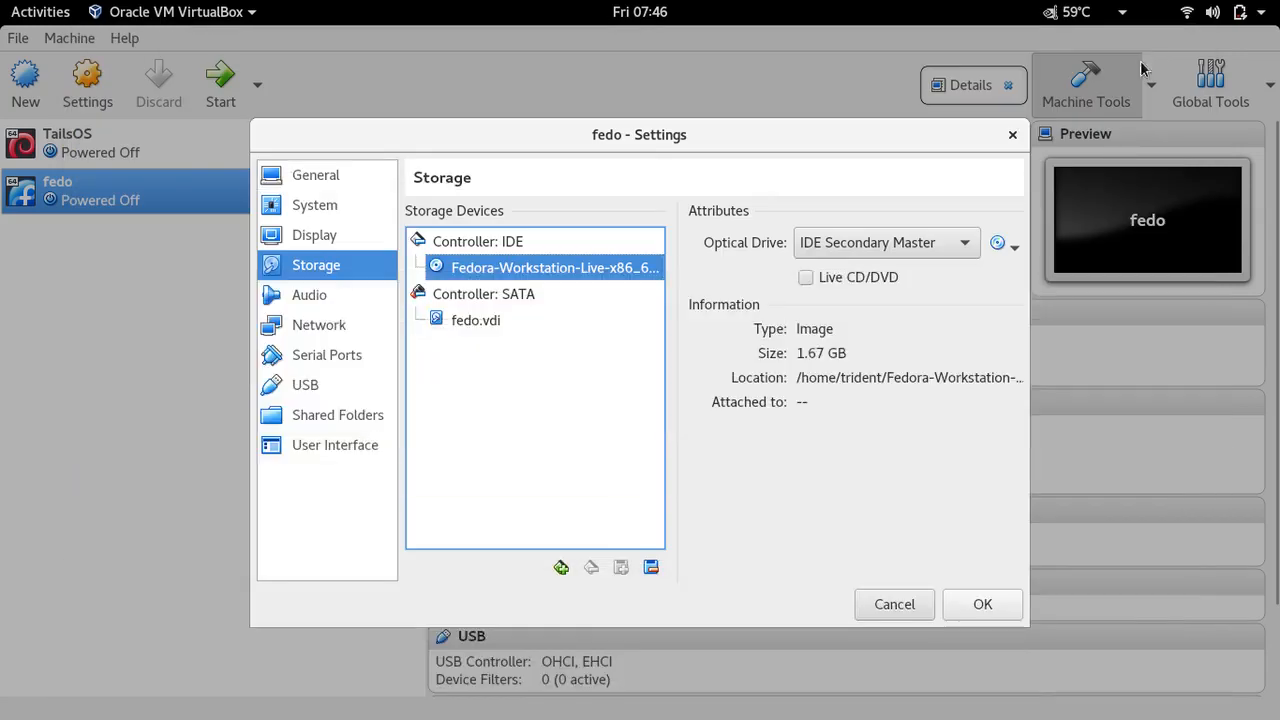
click(1000, 604)
Start the fedo machine and boot it with the Start Fedora-Workstation-Live 28 option
click(222, 85)
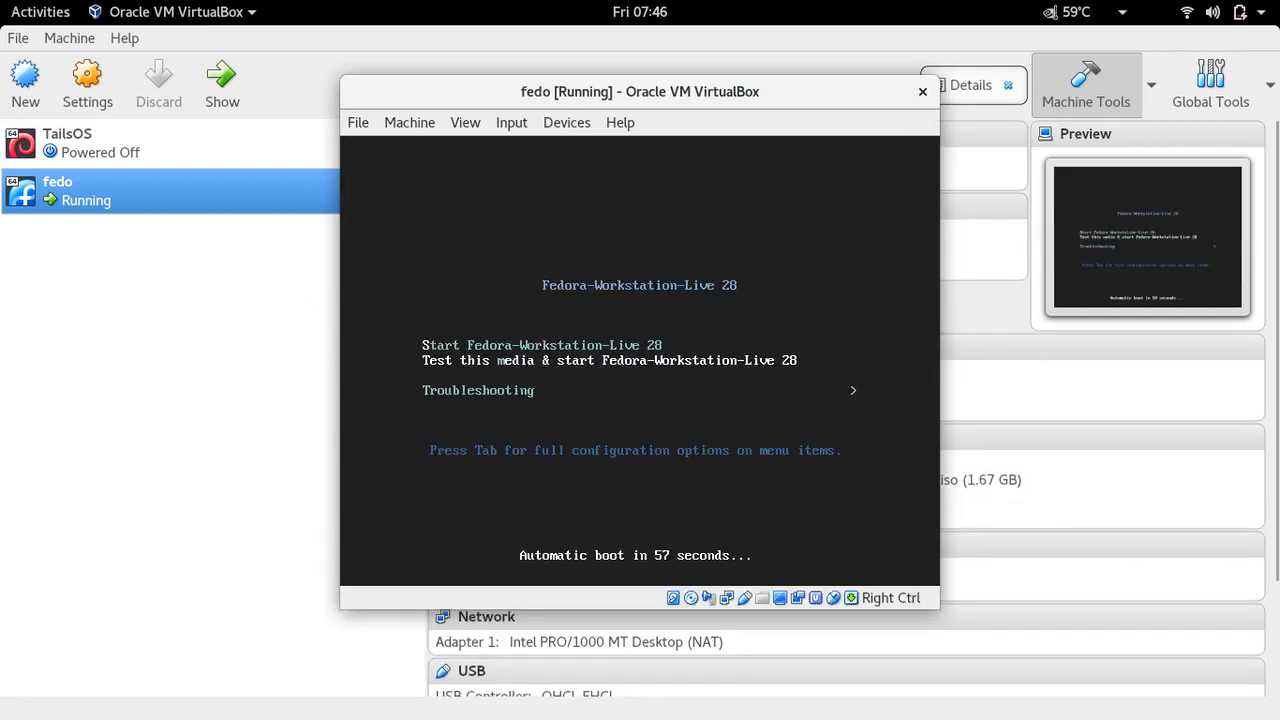
key(Down)
key(Up)
key(Up)
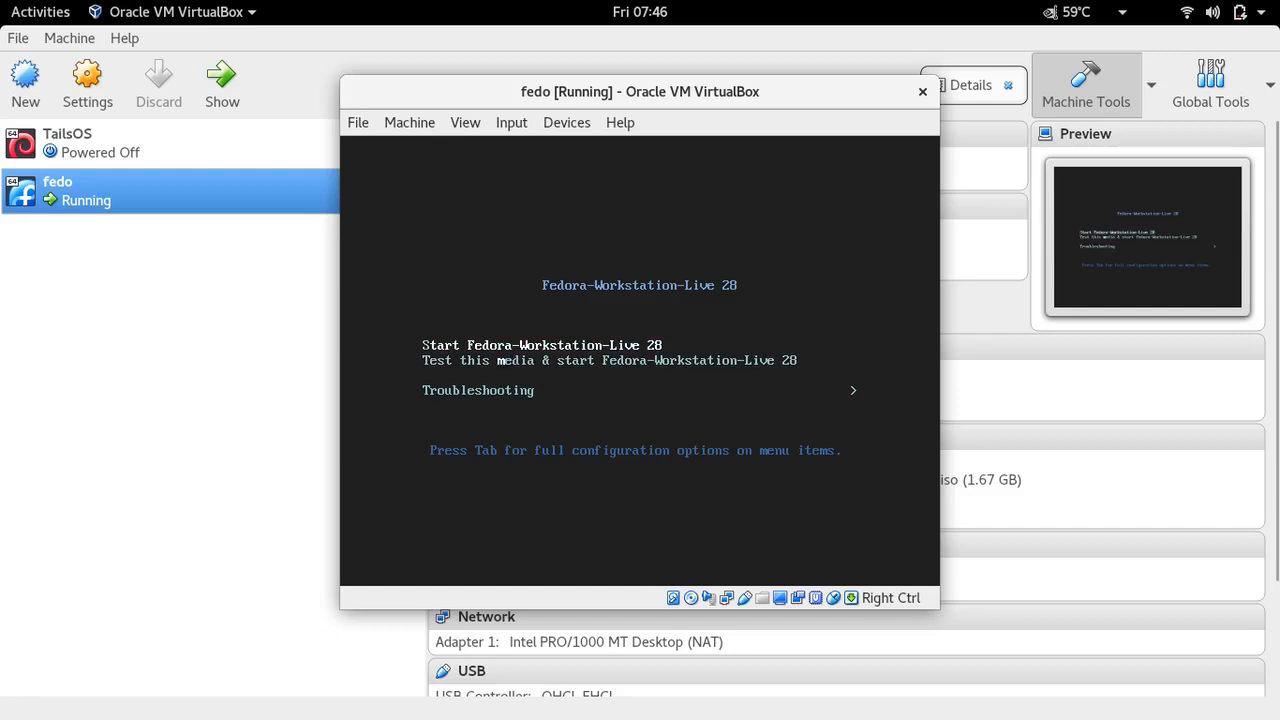
key(Down)
key(Up)
key(Down)
key(Up)
key(Return)
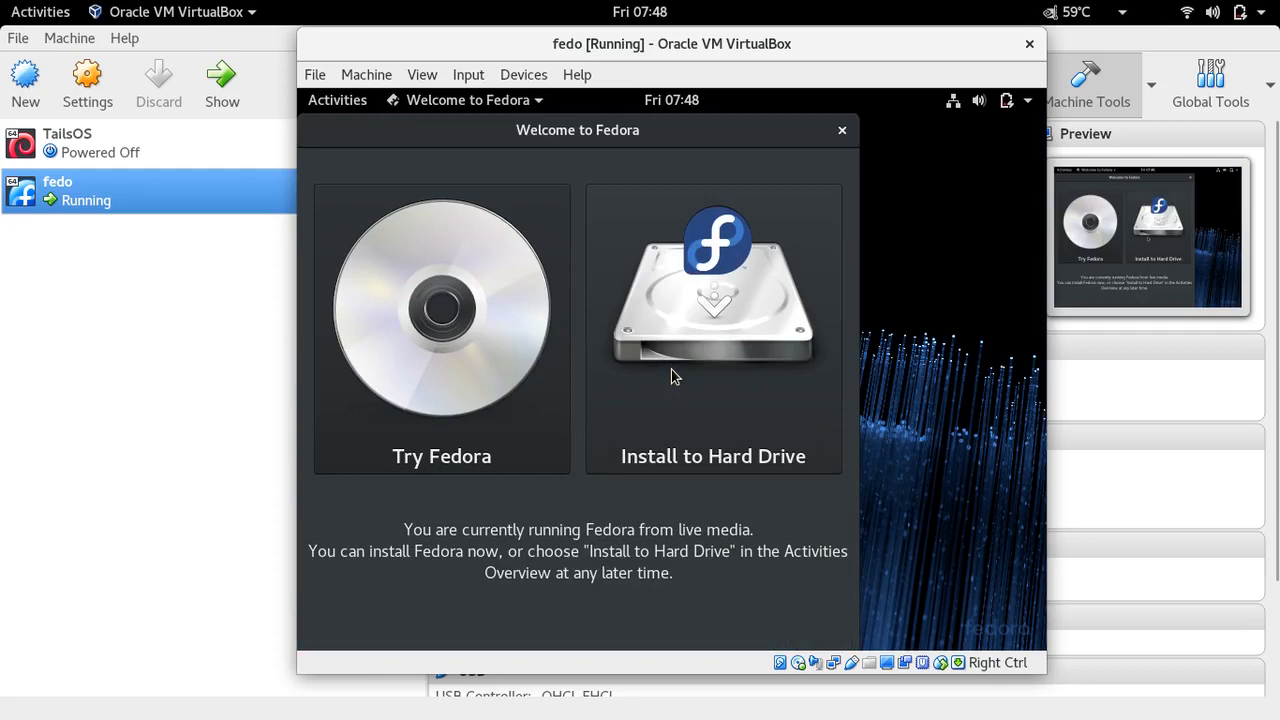
Launch the Fedora installation to the hard drive with English (United States) as the installation language
click(672, 311)
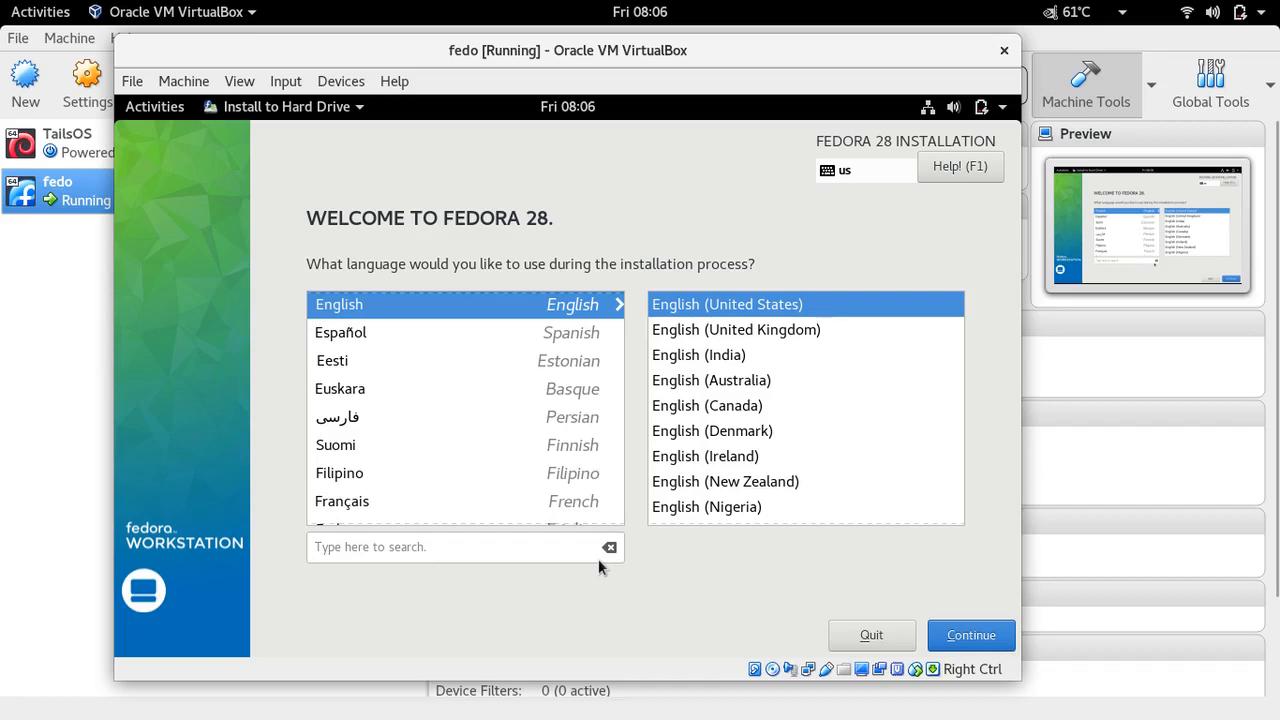
click(963, 639)
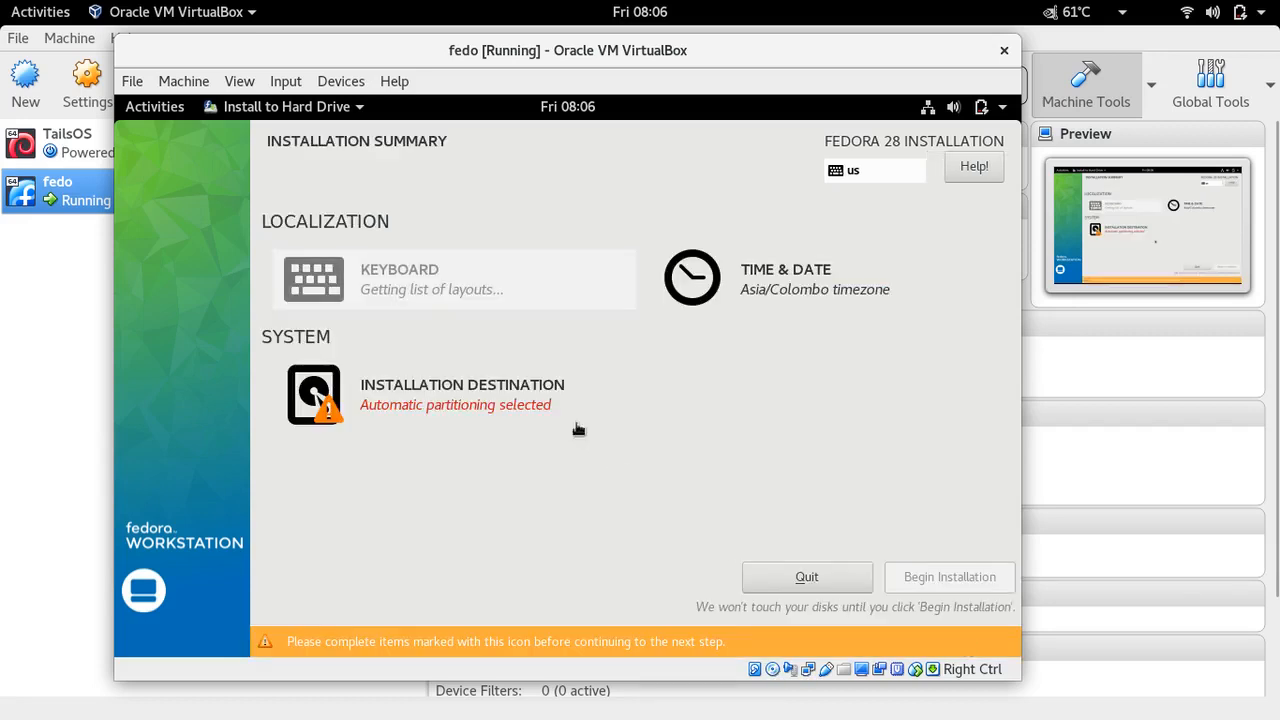
Set the 10 GiB ATA VBOX HARDDISK as the installation destination with automatic storage configuration
click(520, 392)
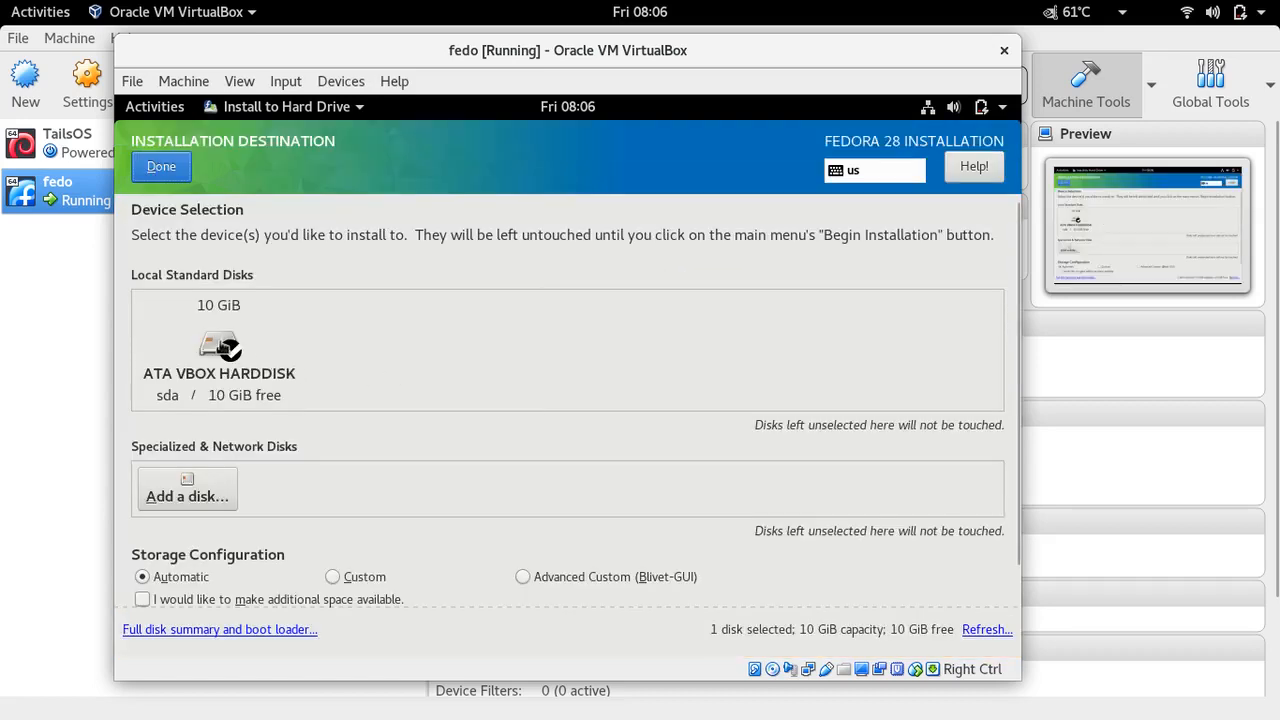
click(220, 345)
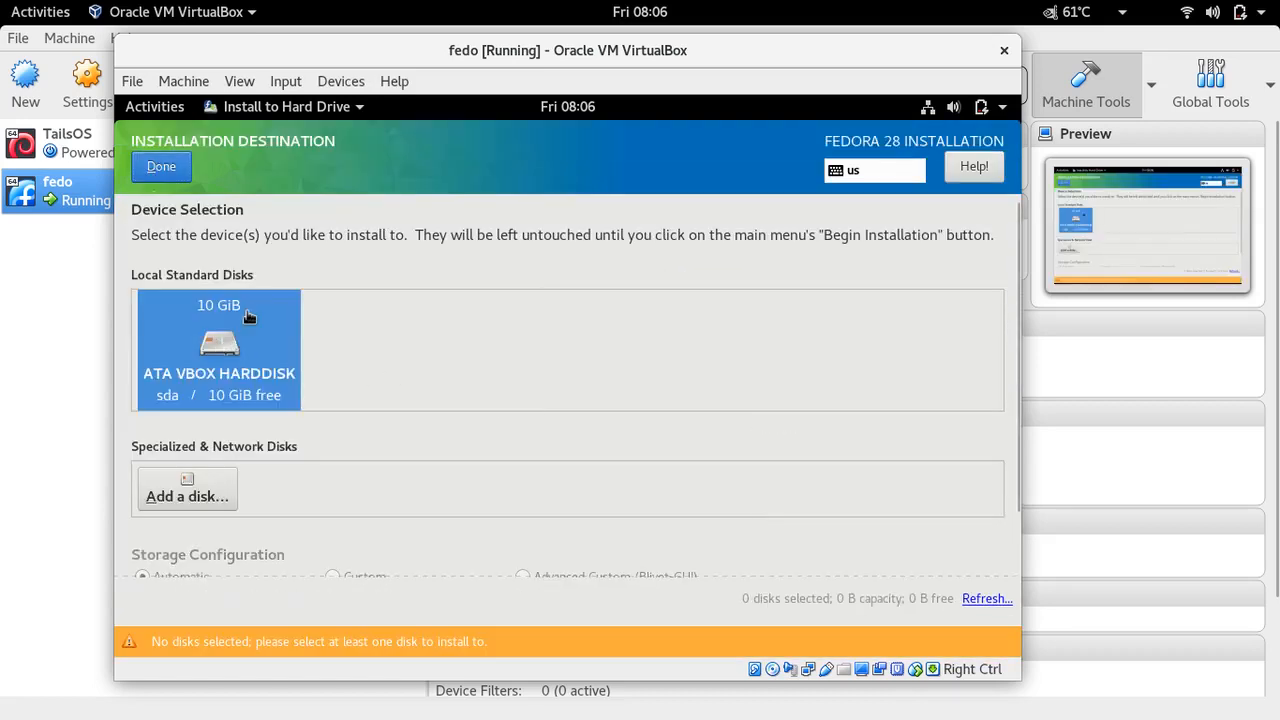
click(143, 173)
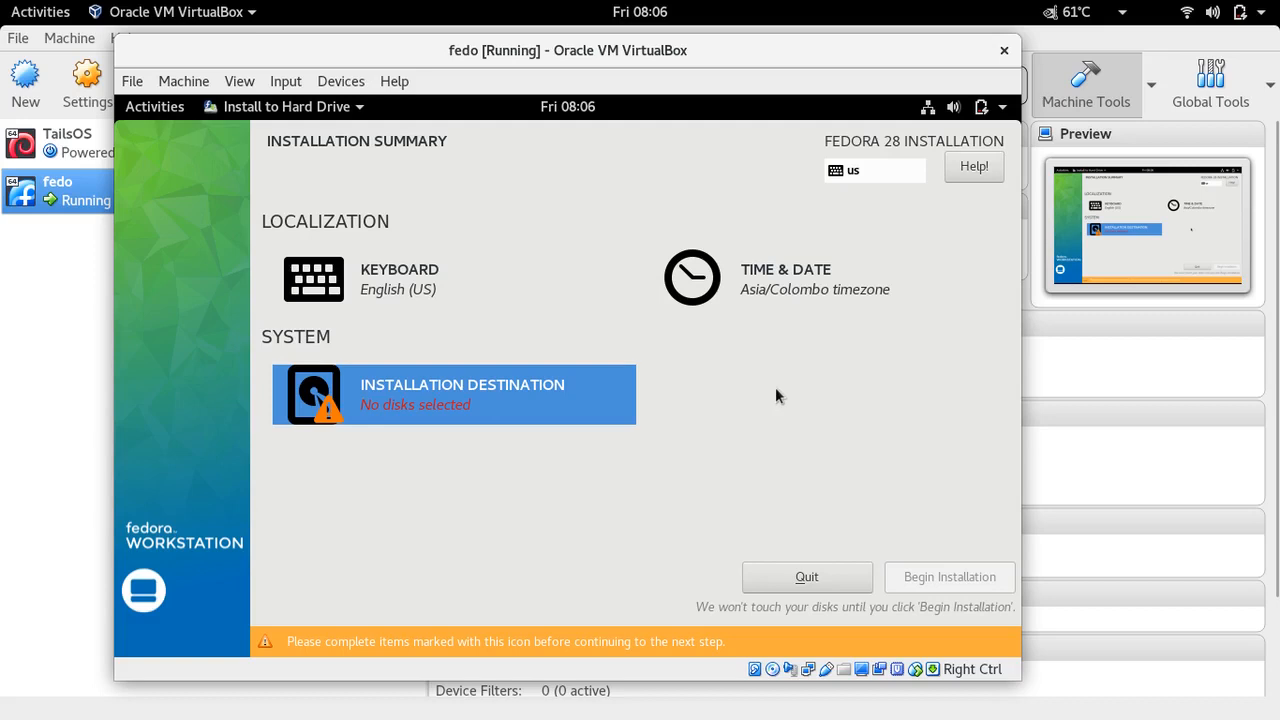
click(596, 414)
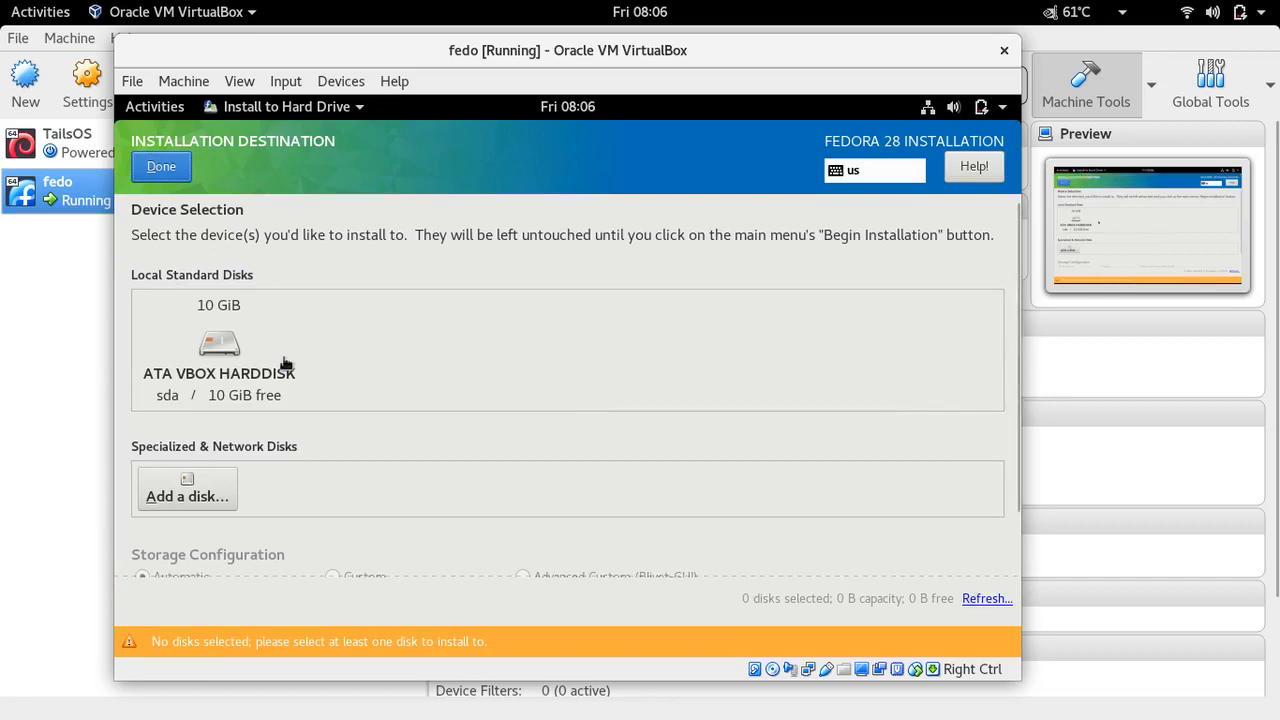
click(222, 352)
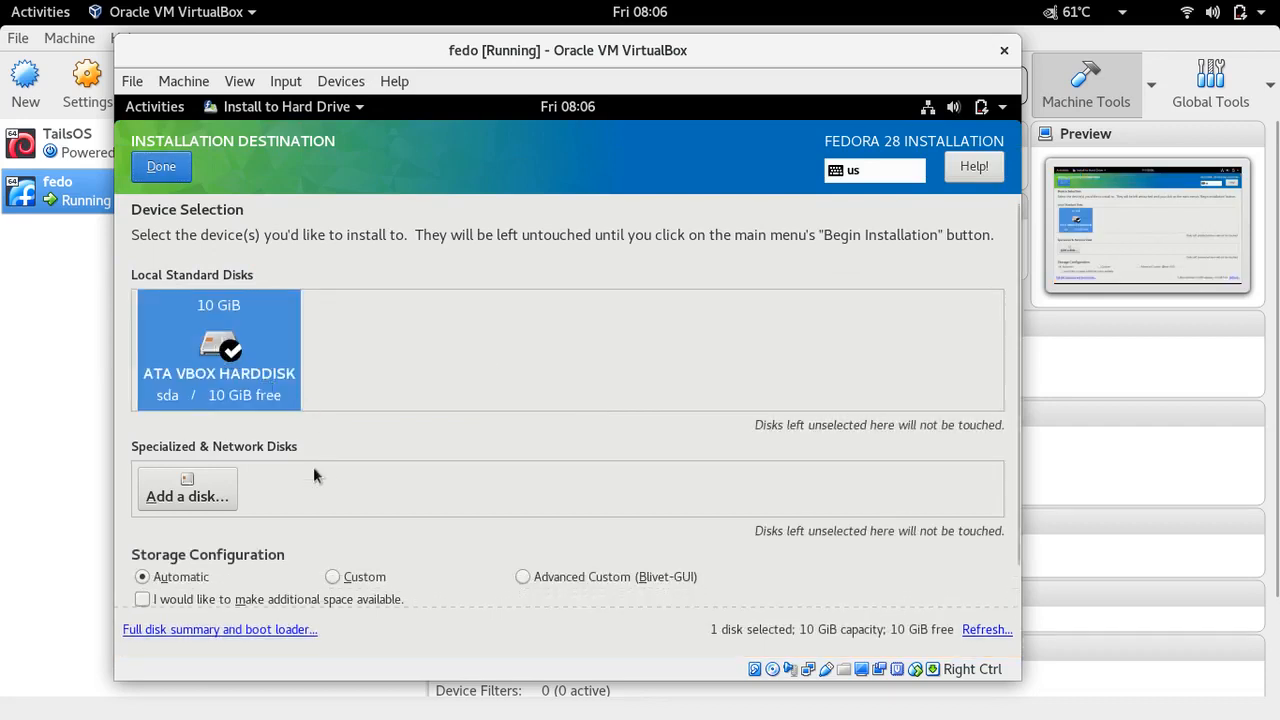
click(161, 166)
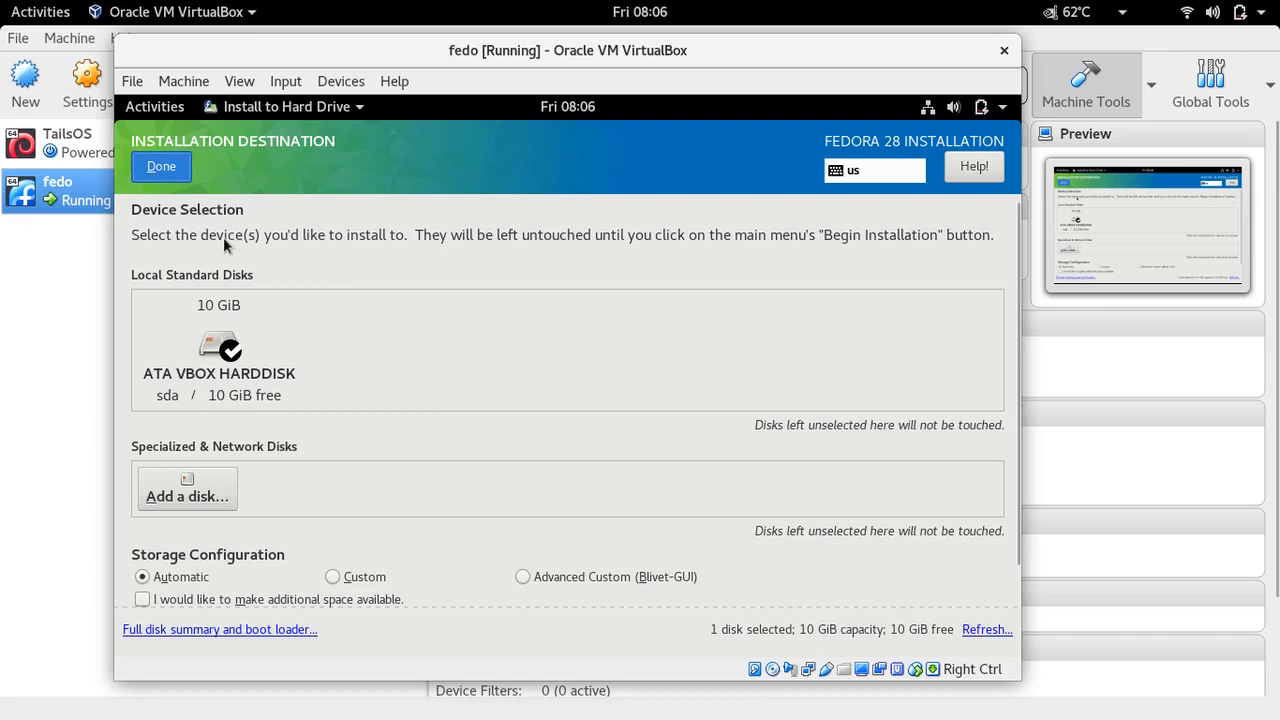
key(alt+d)
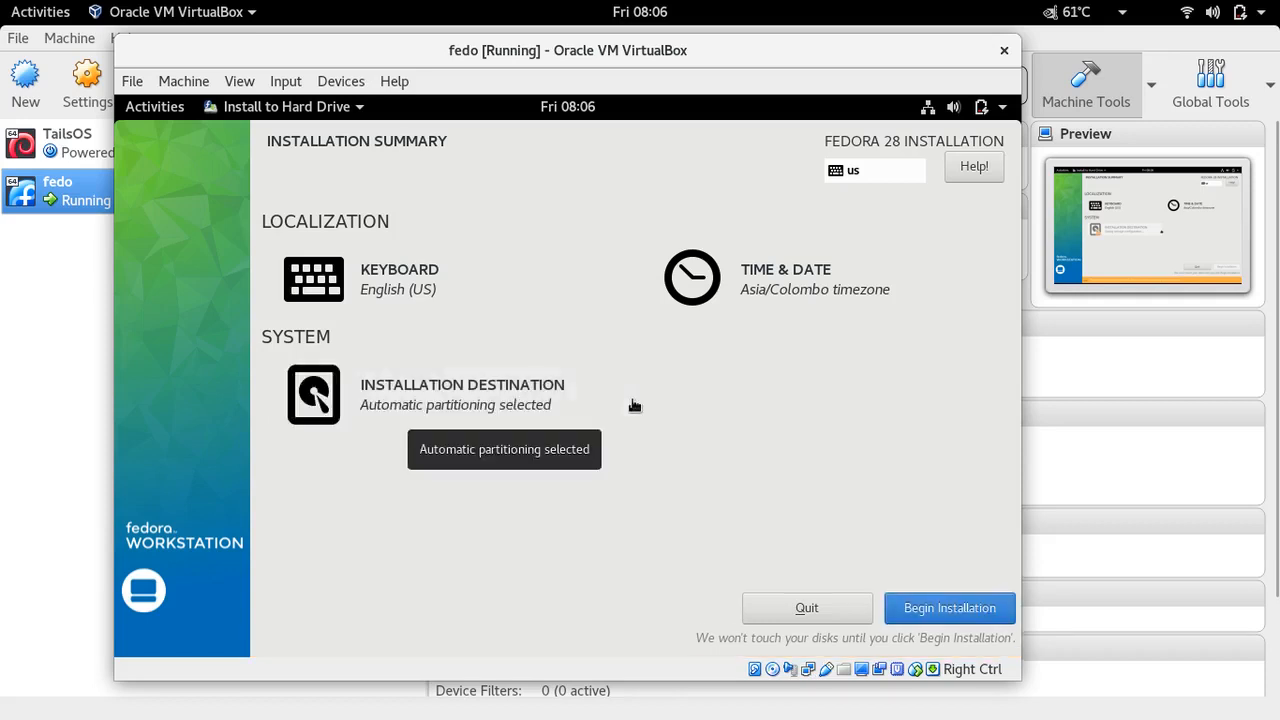
Run the Fedora 28 installation to completion and quit the installer
click(930, 610)
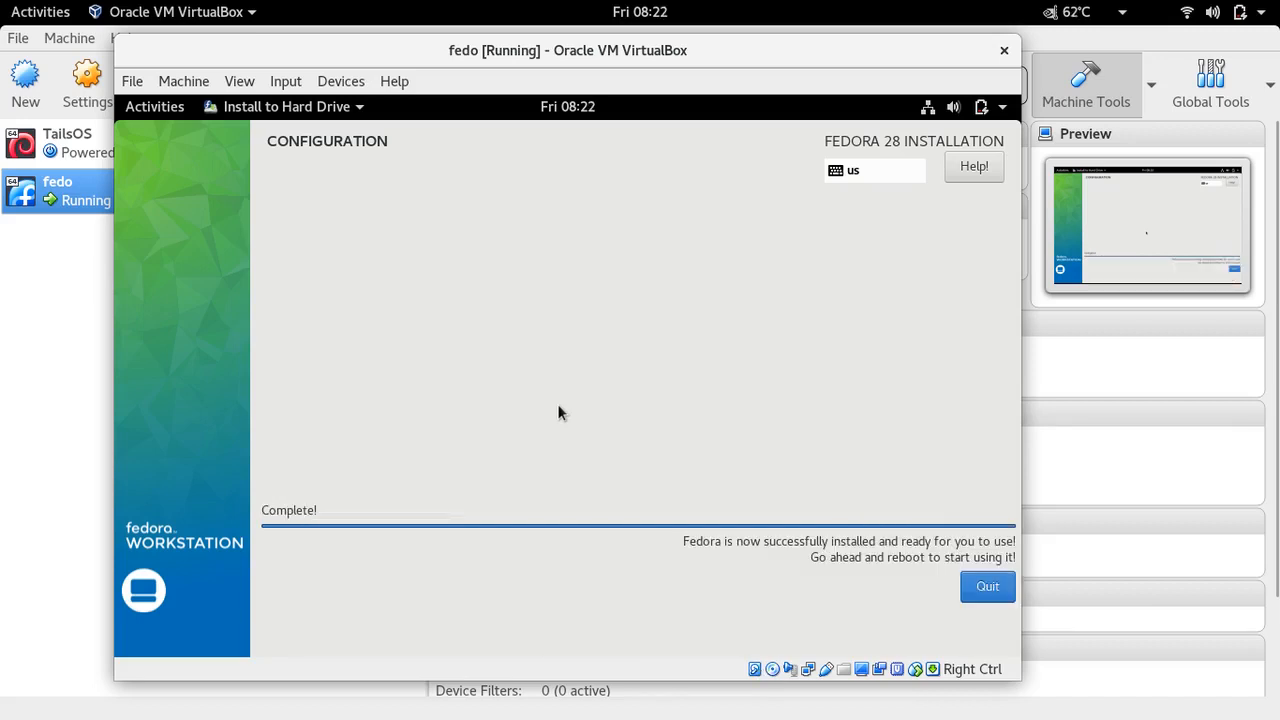
click(988, 592)
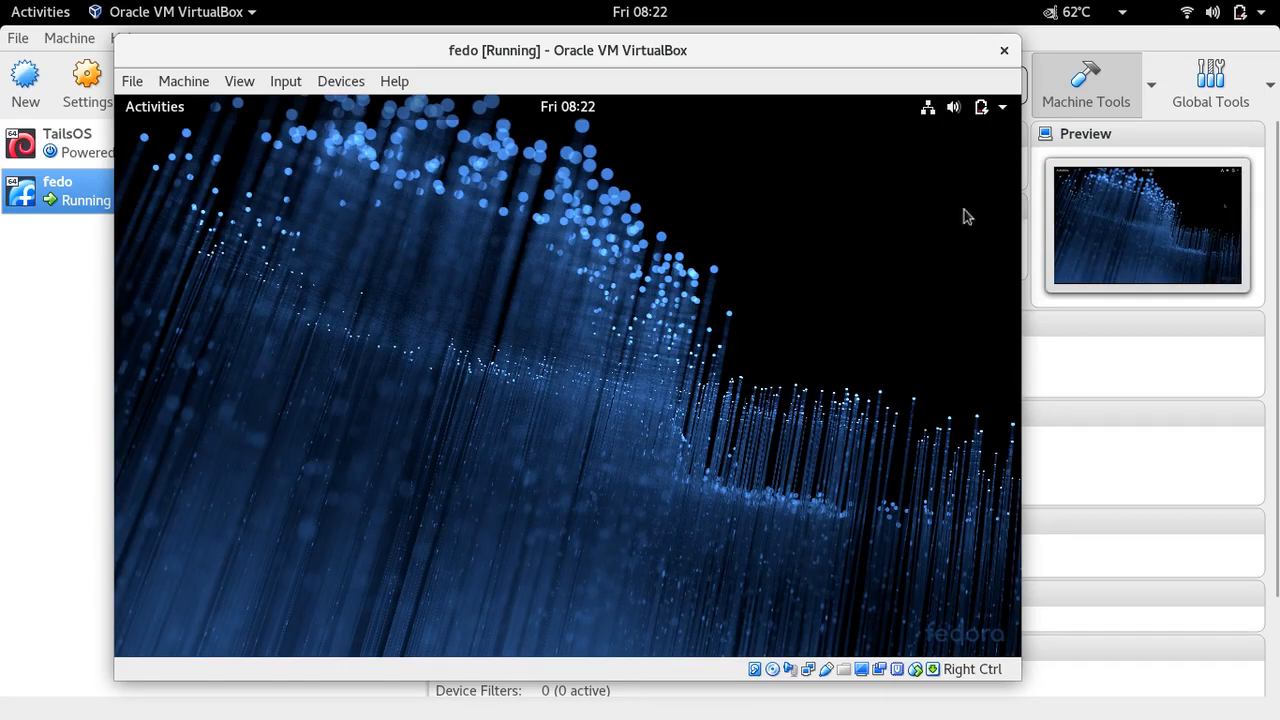
Open the power-off dialog of the Fedora live system
click(984, 108)
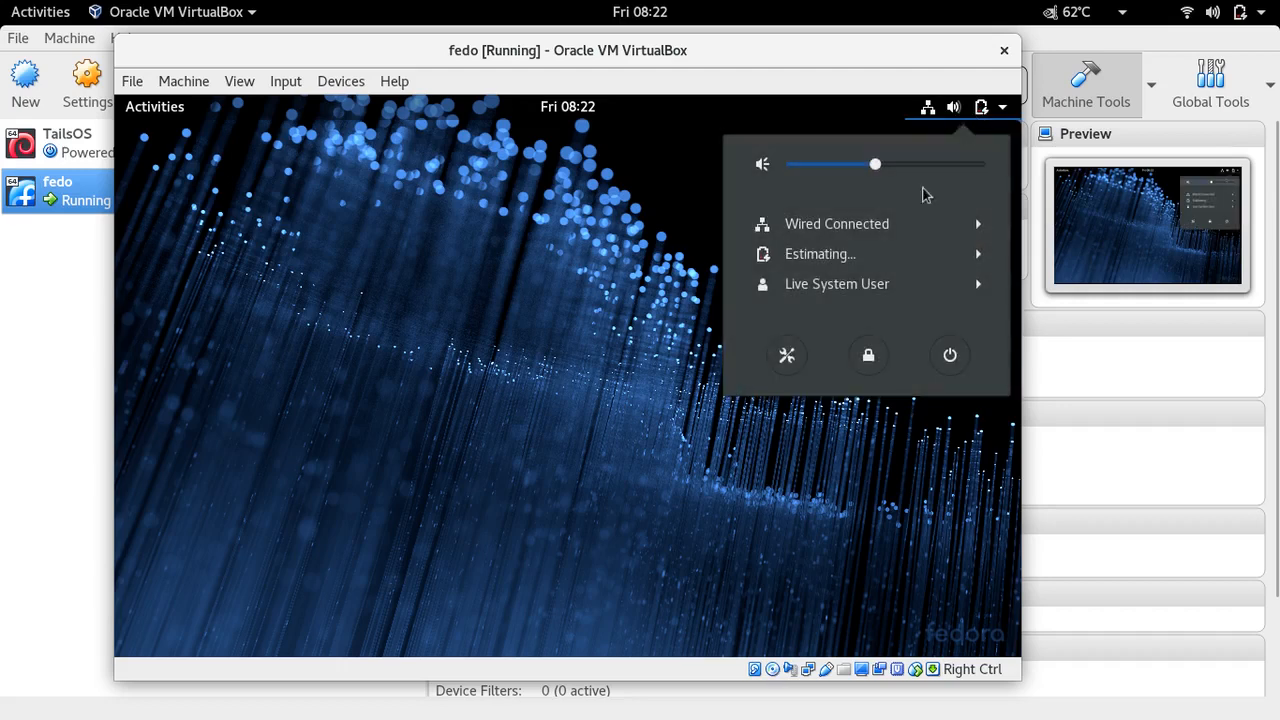
click(949, 355)
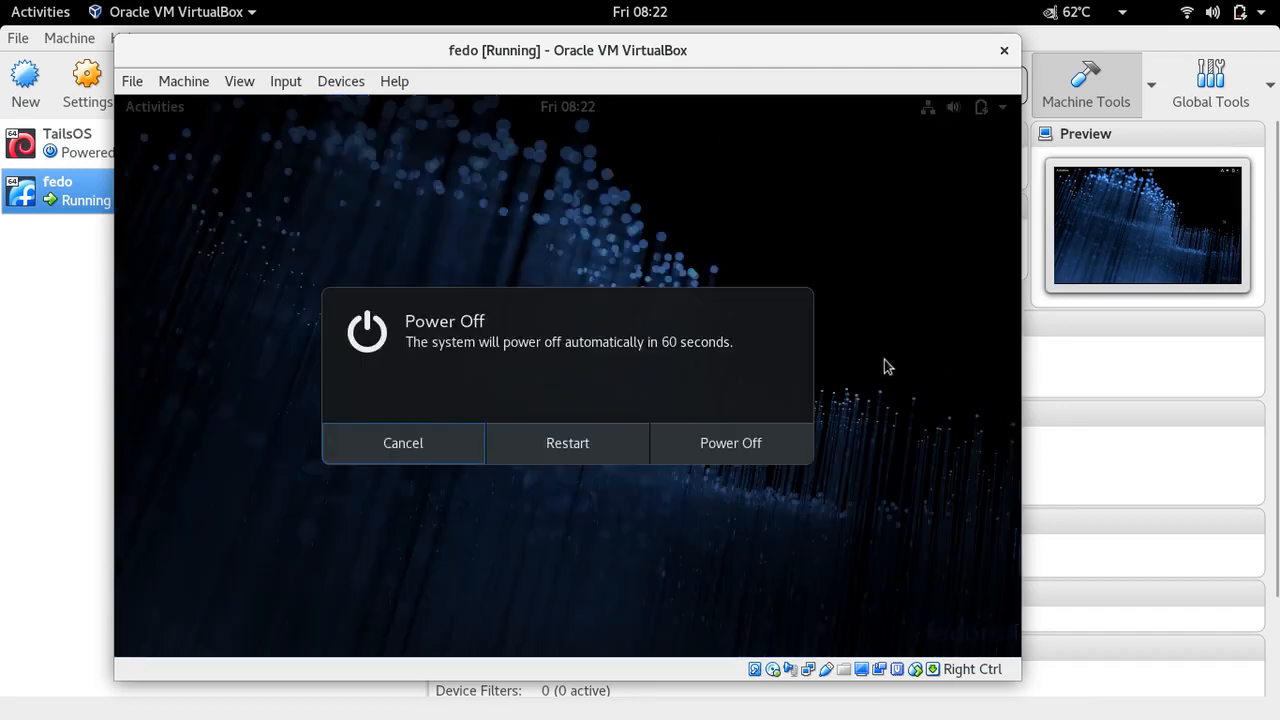